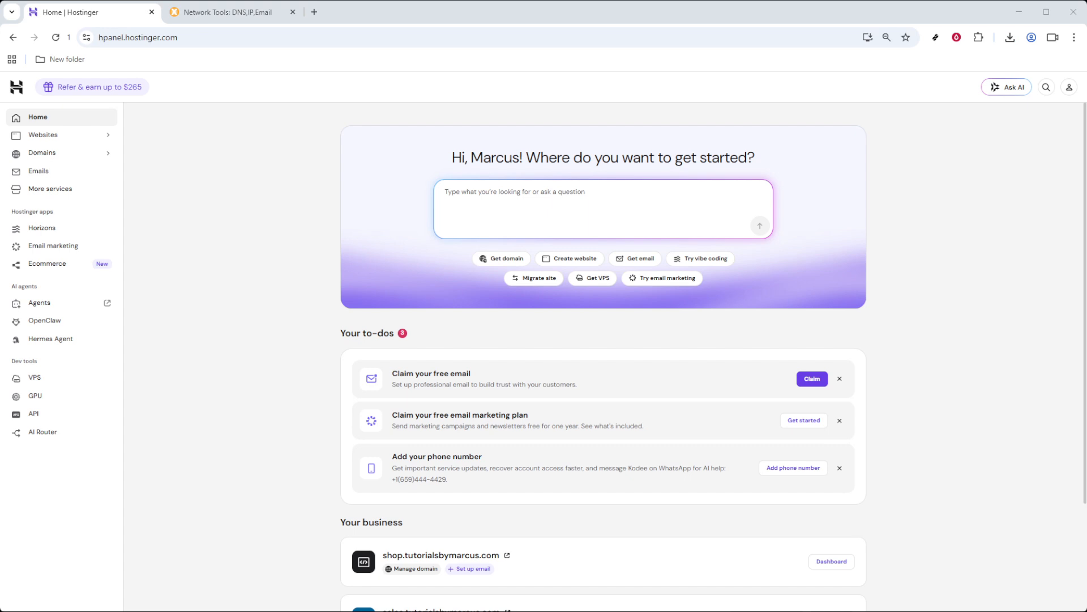
- Open the DNS / Nameservers settings for tutorialsbymarcus.com from the domain portfolio
left_click(147, 37)
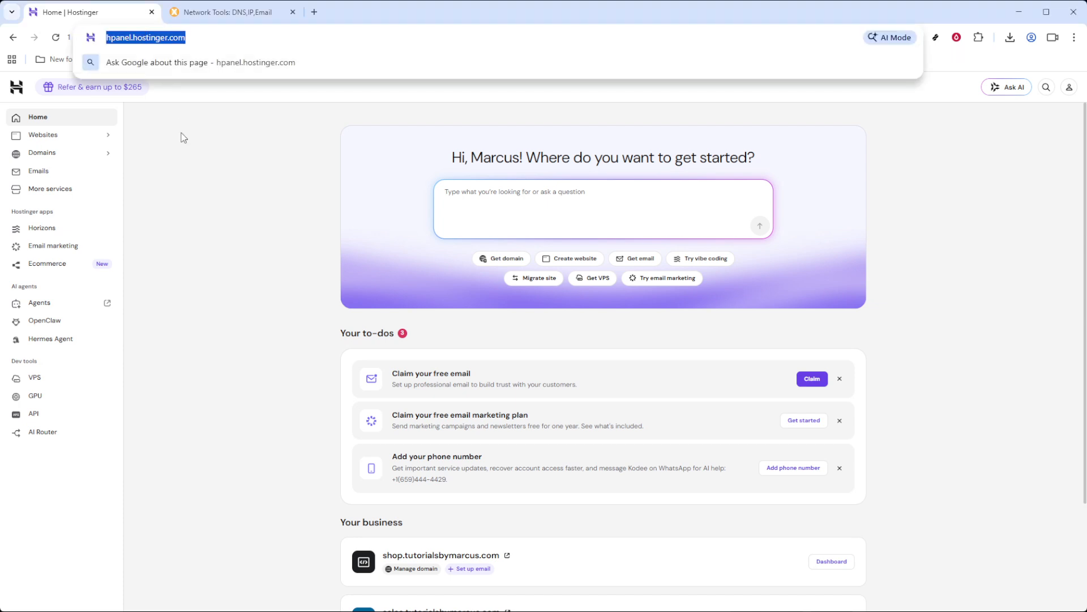
left_click(192, 185)
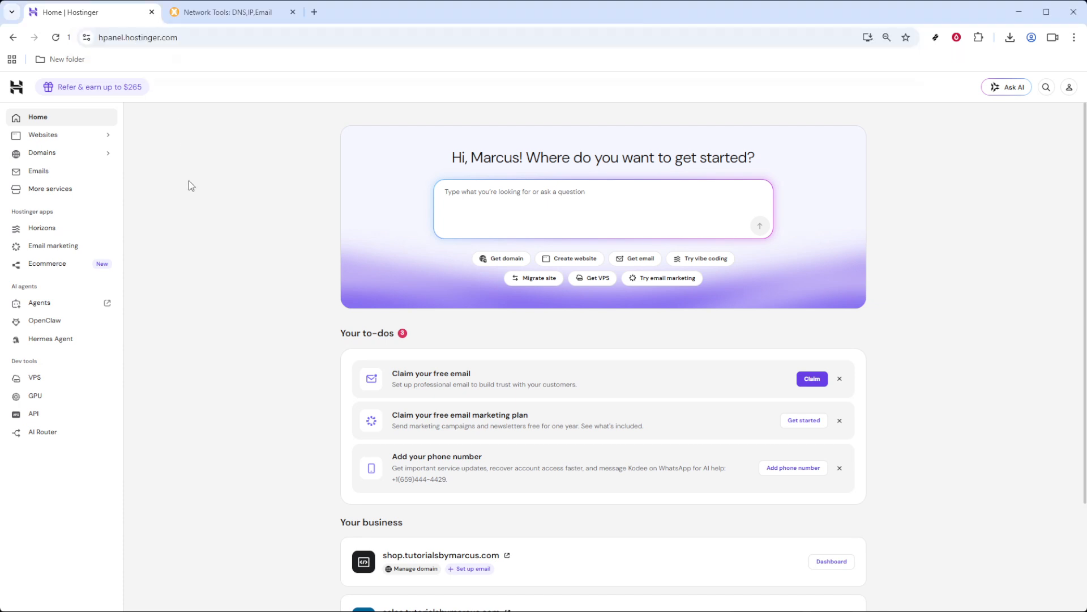
left_click(65, 161)
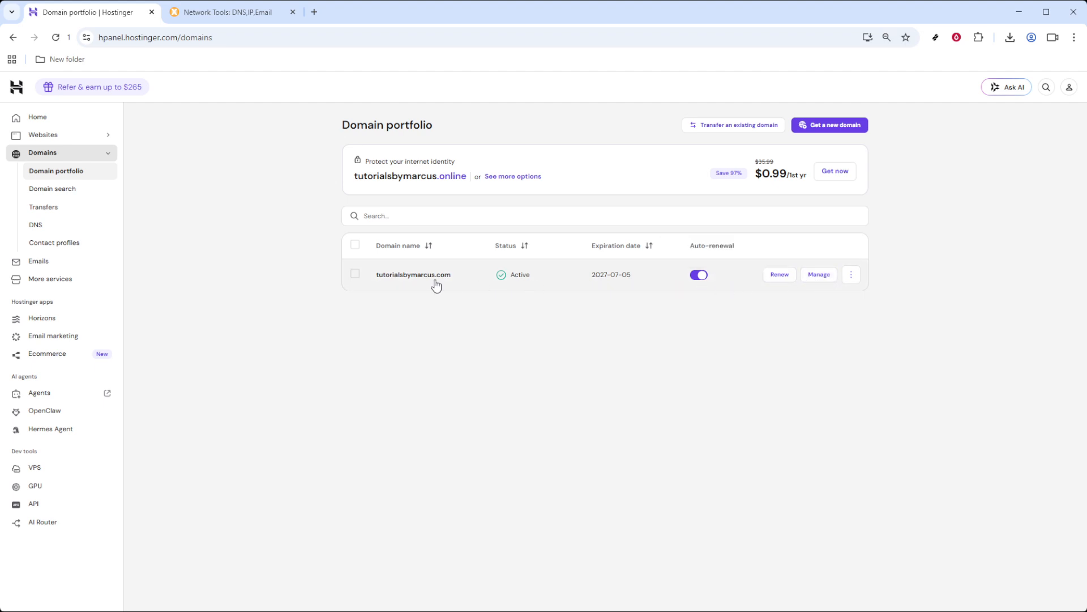
left_click(819, 278)
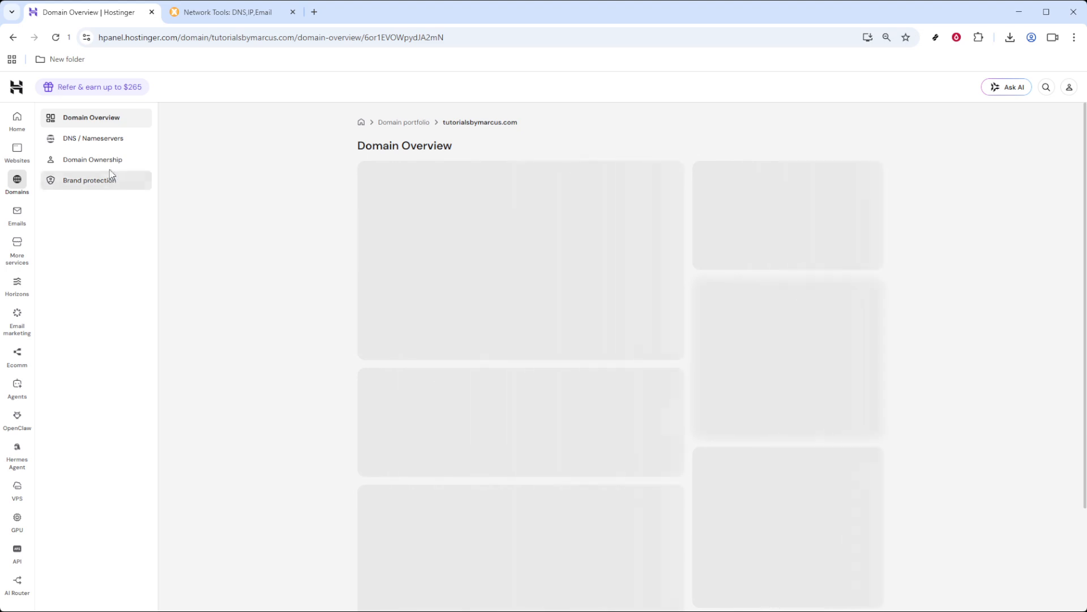
left_click(108, 139)
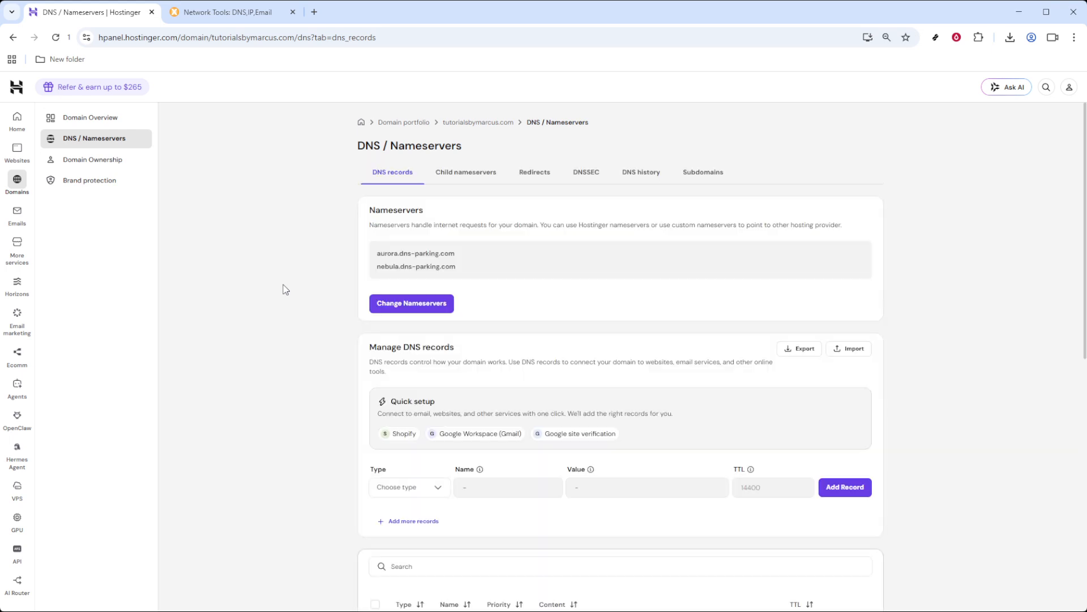
- Delete the existing MX record pointing to smtp.google.com from the DNS records and dismiss the notification
scroll(286, 289, "down", 8)
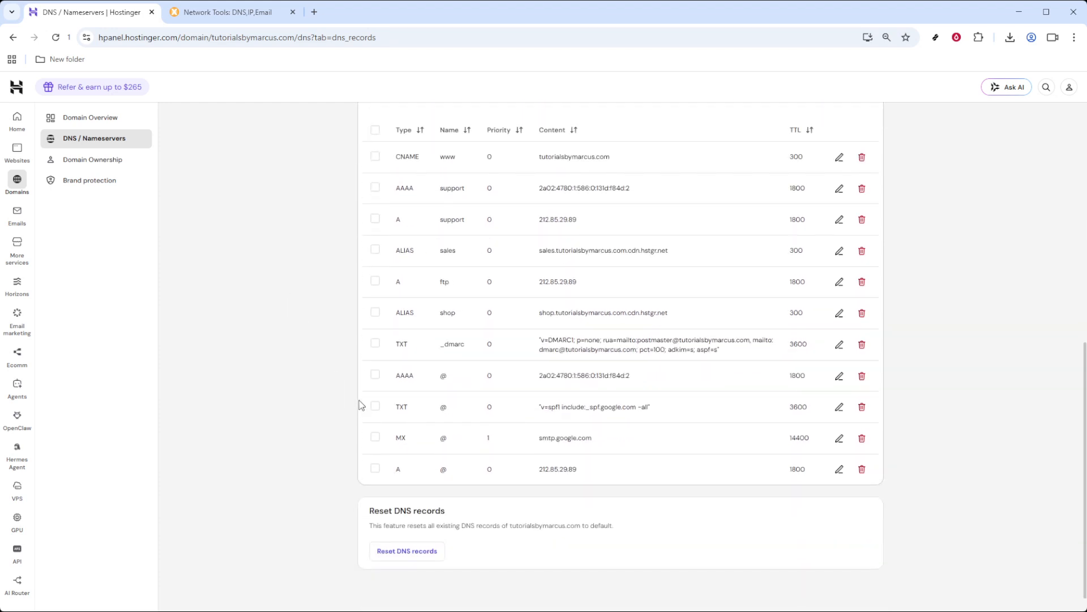
left_click(375, 437)
left_click(375, 437)
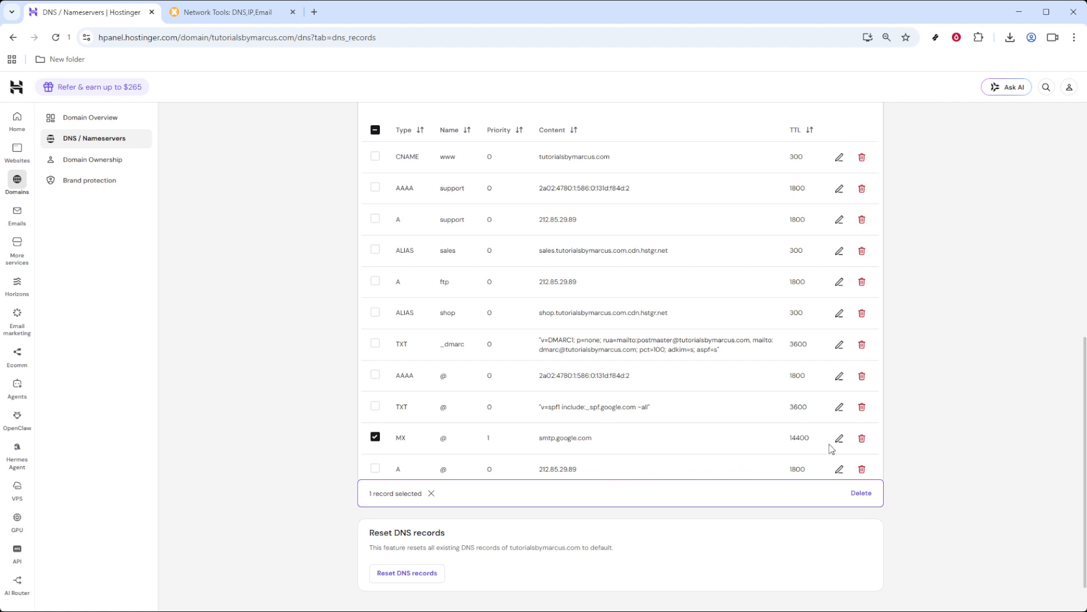
left_click(862, 441)
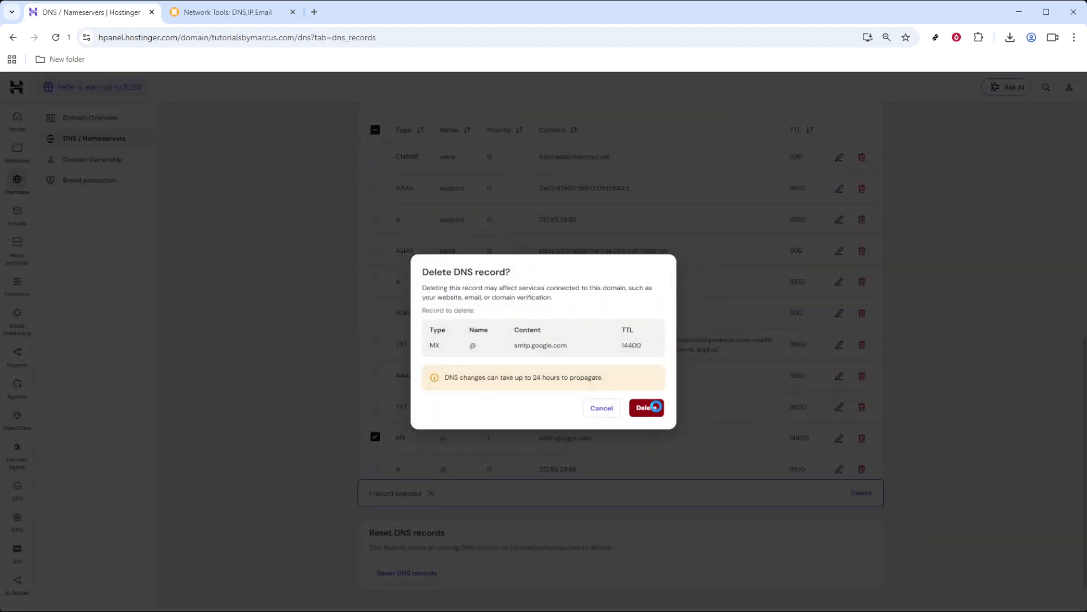
left_click(658, 411)
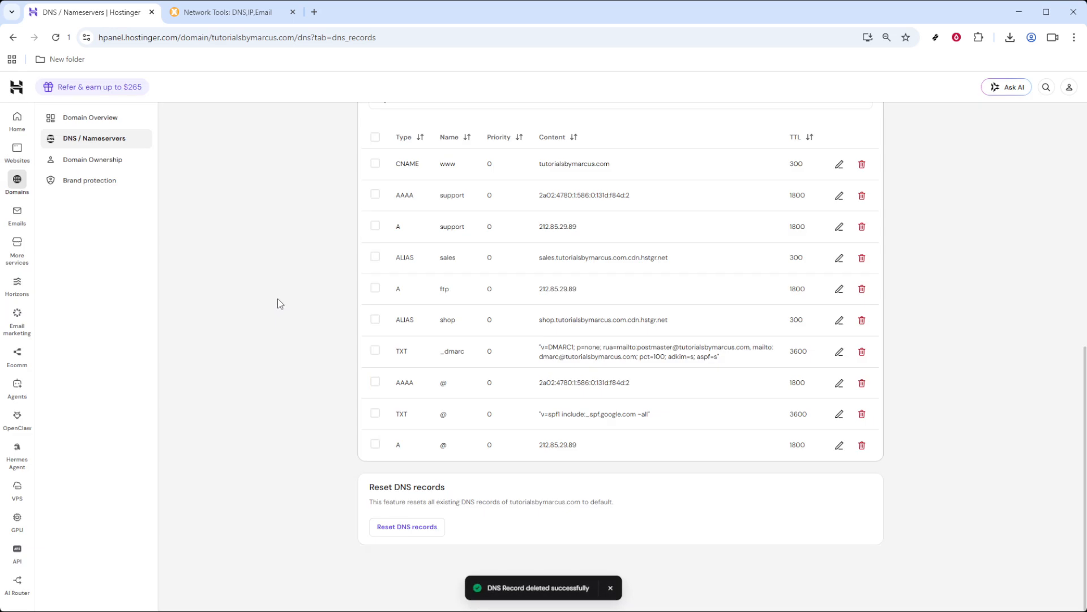
scroll(284, 349, "up", 6)
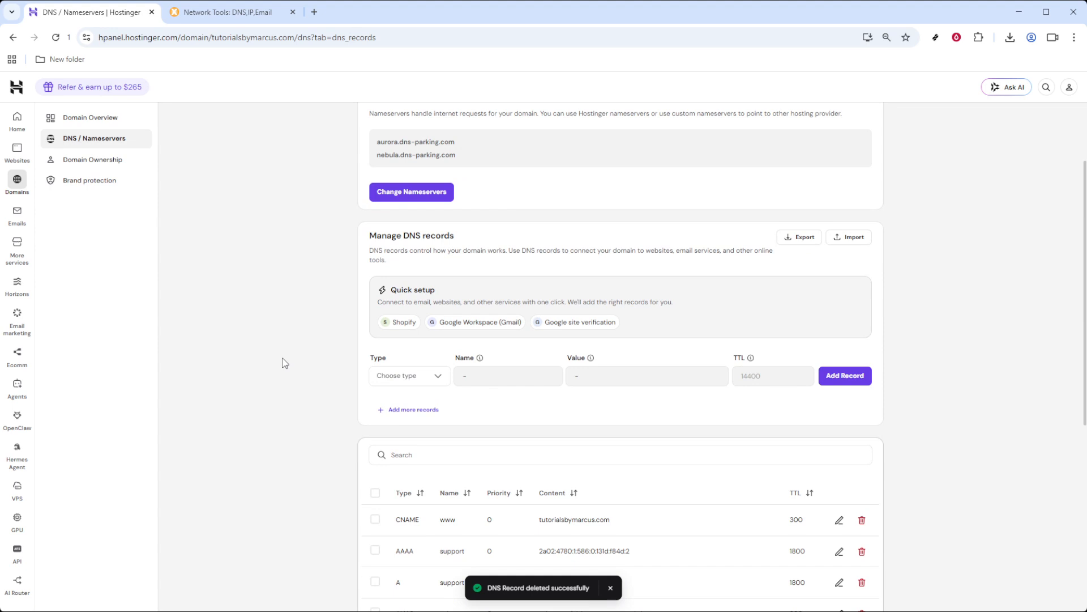
left_click(610, 587)
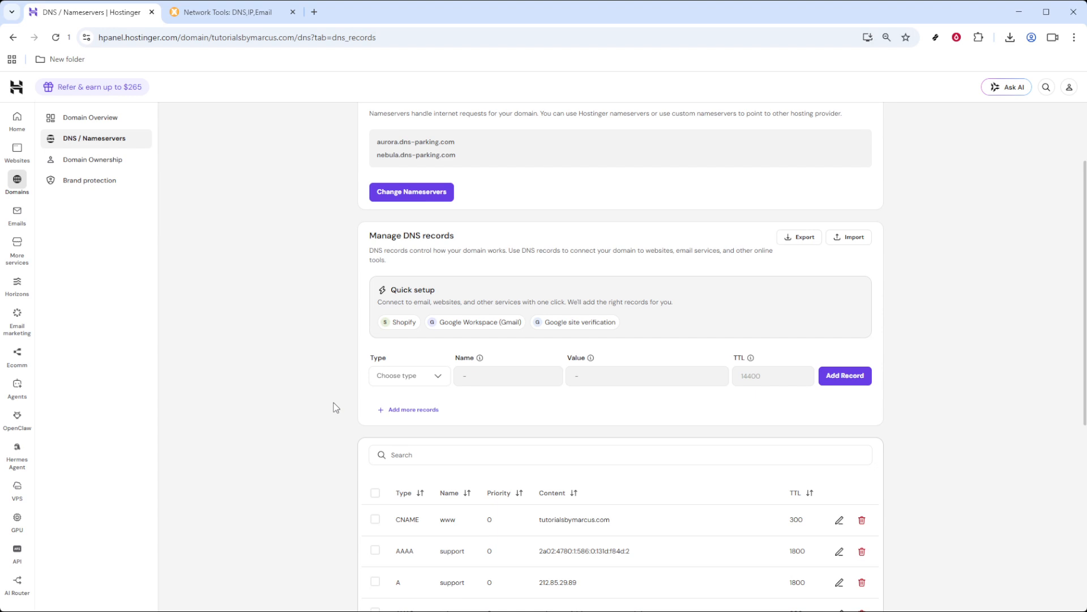
- Start a new DNS record of type MX with the name @
left_click(416, 379)
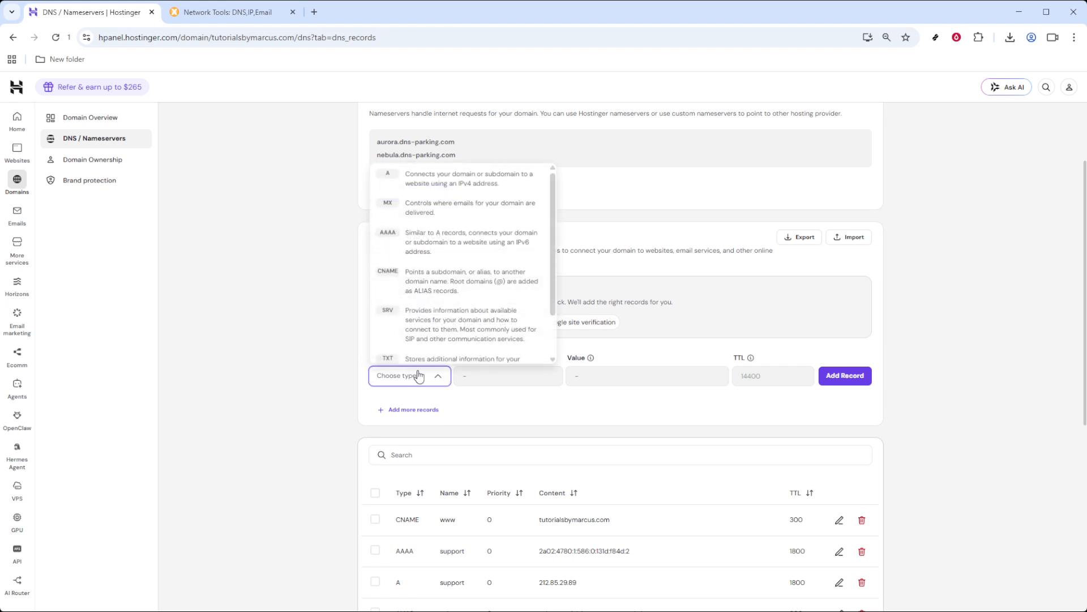
left_click(423, 212)
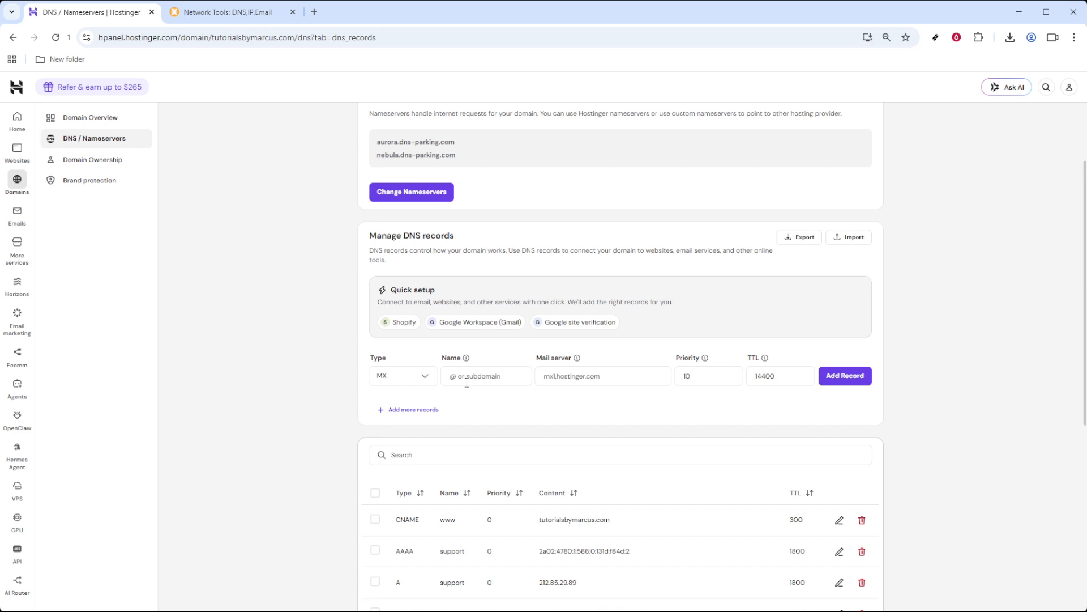
left_click(469, 376)
type("@")
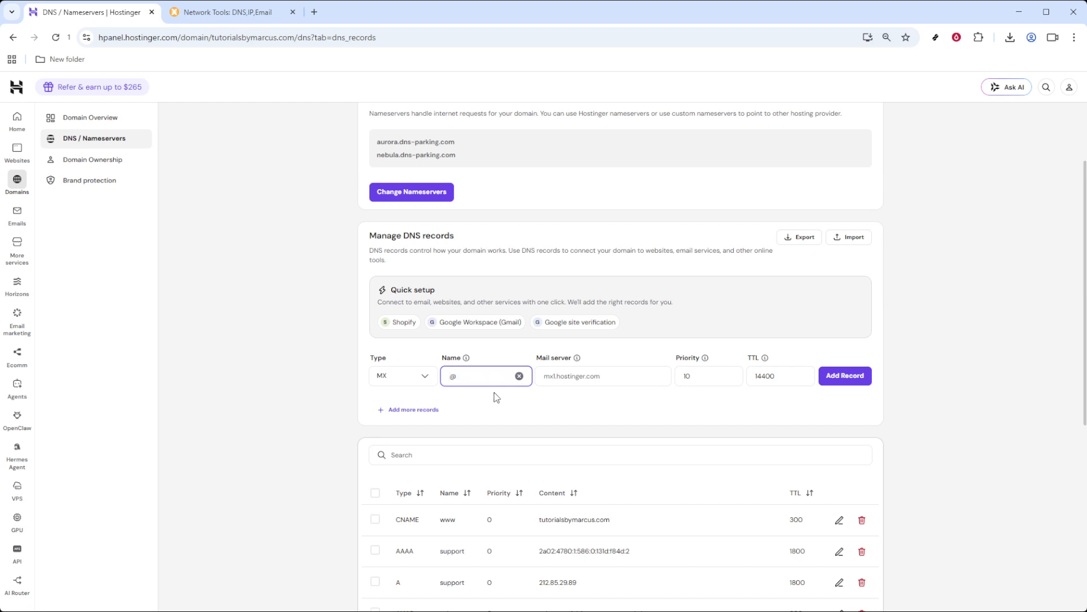
- Copy the mail server smtp.google.com from the Google Workspace quick setup preview and enter it in the new MX record without adding the preset records
left_click(566, 375)
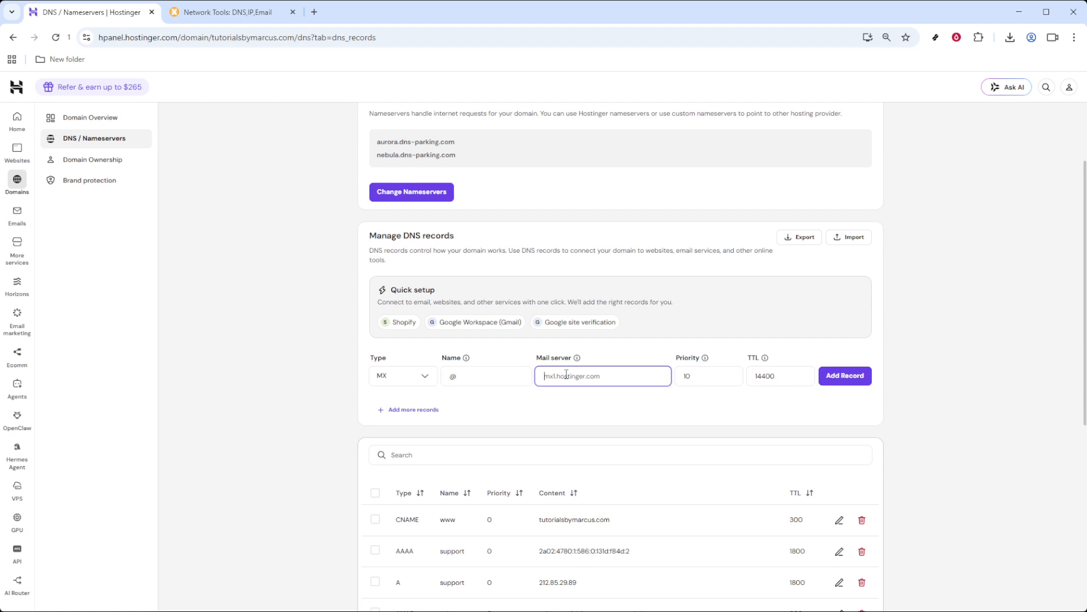
left_click(483, 323)
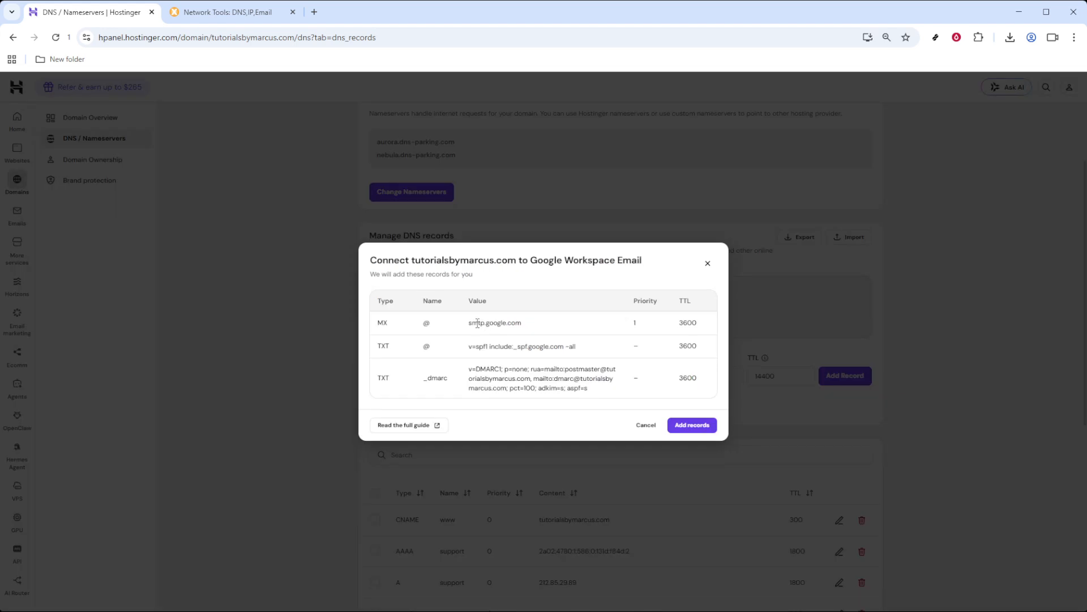
left_click_drag(468, 322, 526, 325)
key("ctrl+c")
left_click(645, 426)
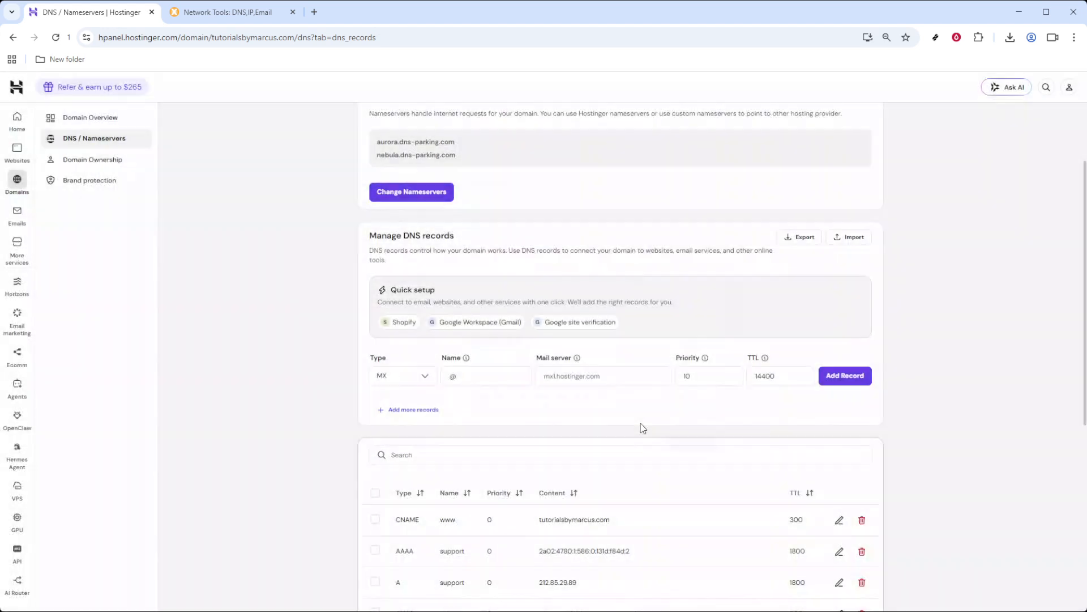
left_click(580, 379)
key("ctrl+v")
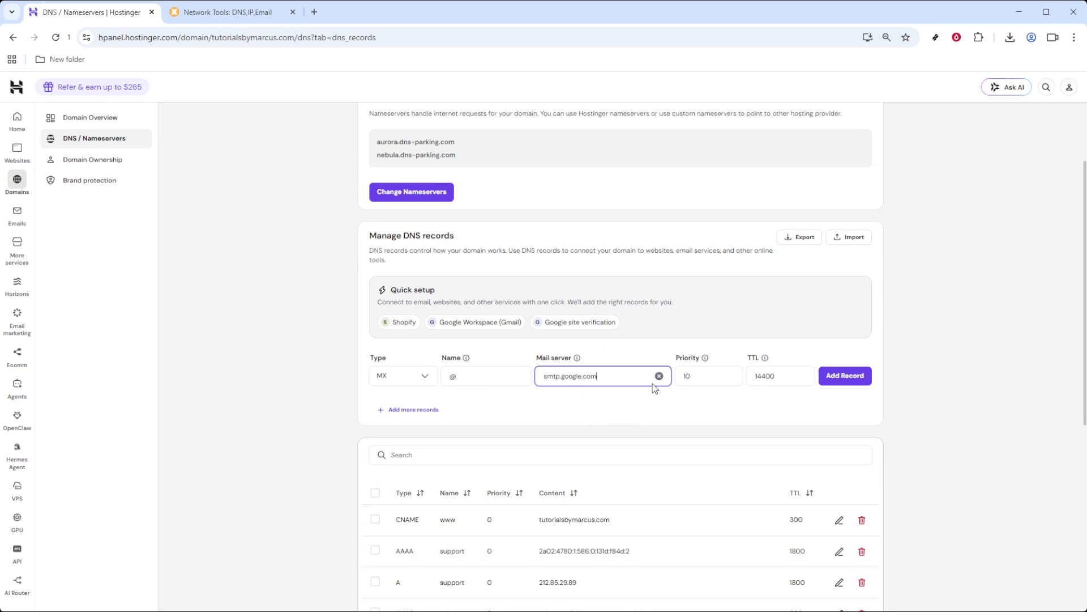
- Set the MX record's priority to 1, keep the TTL at 14400, and add the record
left_click(712, 375)
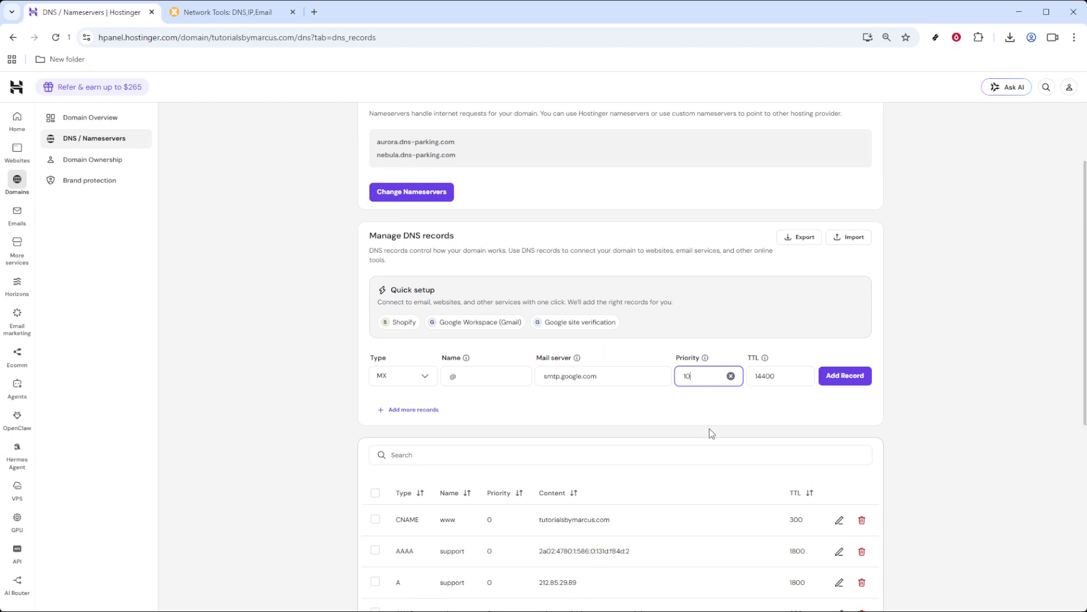
key("BackSpace")
left_click(724, 426)
left_click(786, 373)
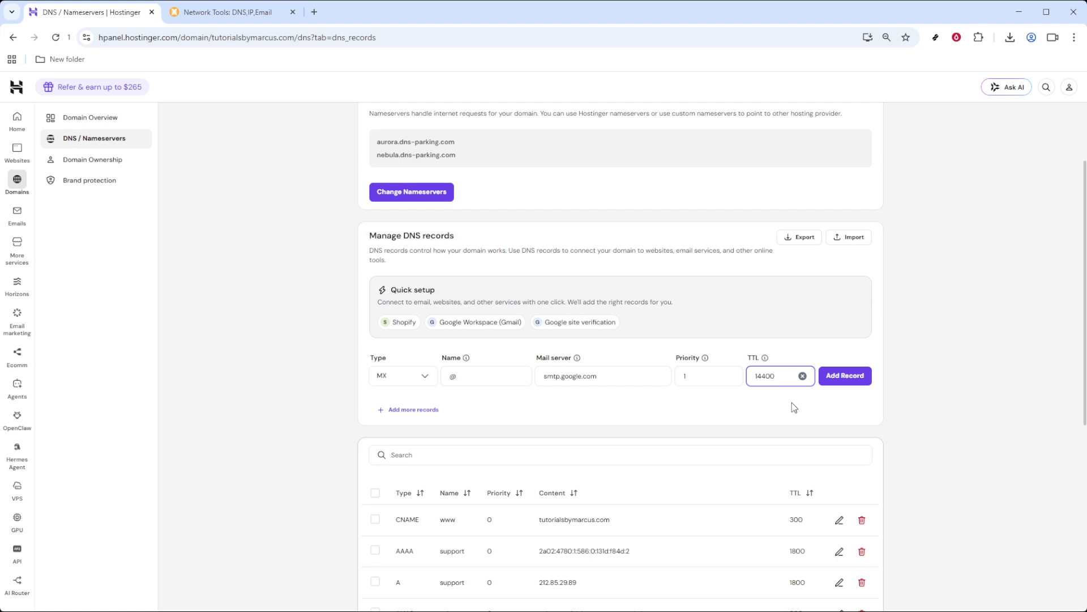
left_click(835, 376)
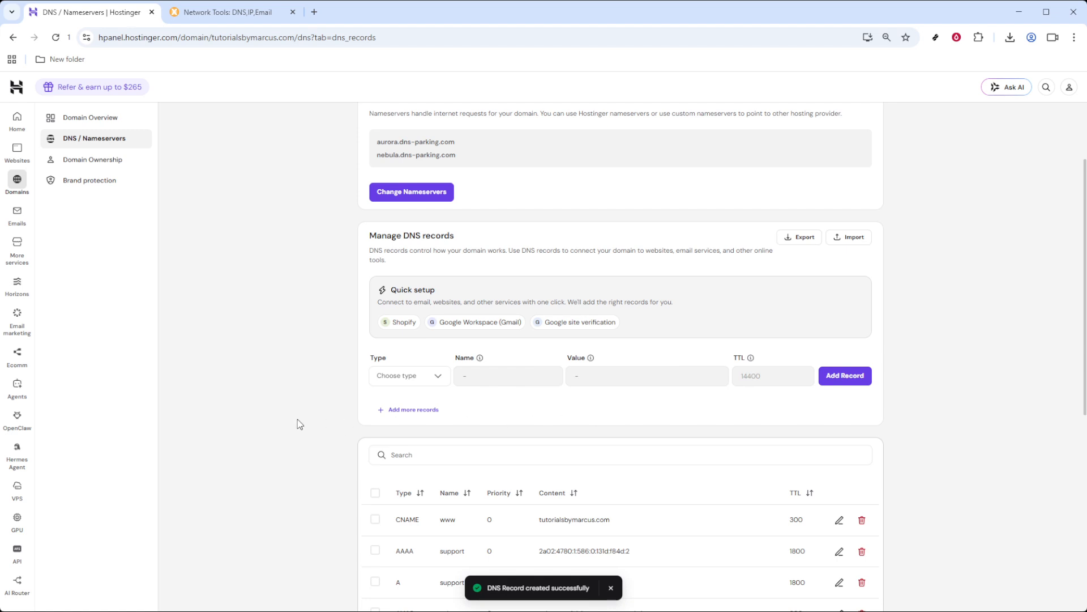
- Check the newly added MX record in the DNS records list
scroll(300, 424, "down", 4)
scroll(299, 424, "down", 3)
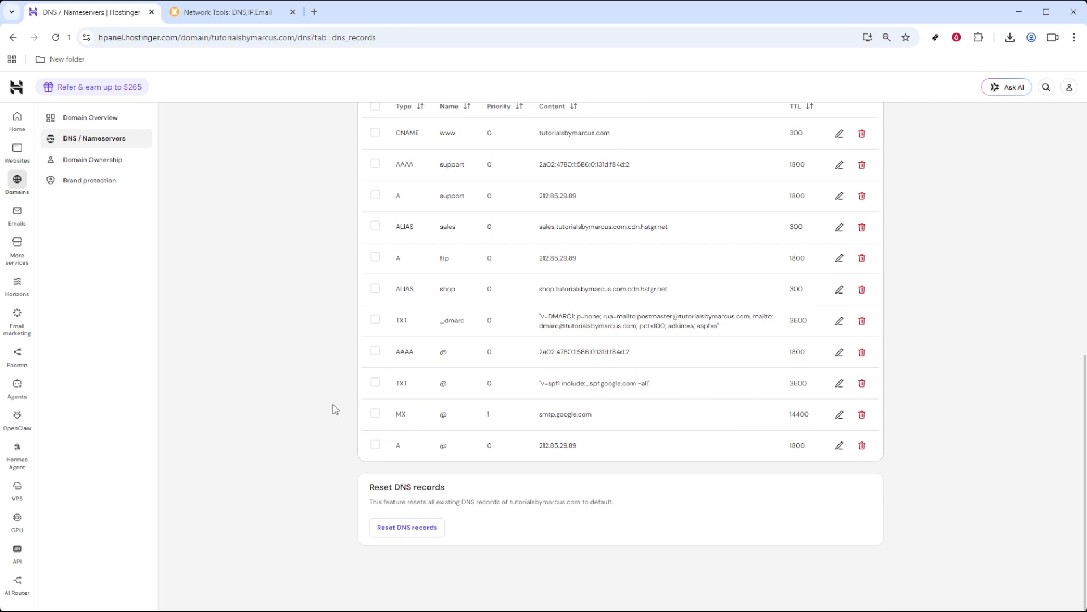
scroll(335, 409, "up", 4)
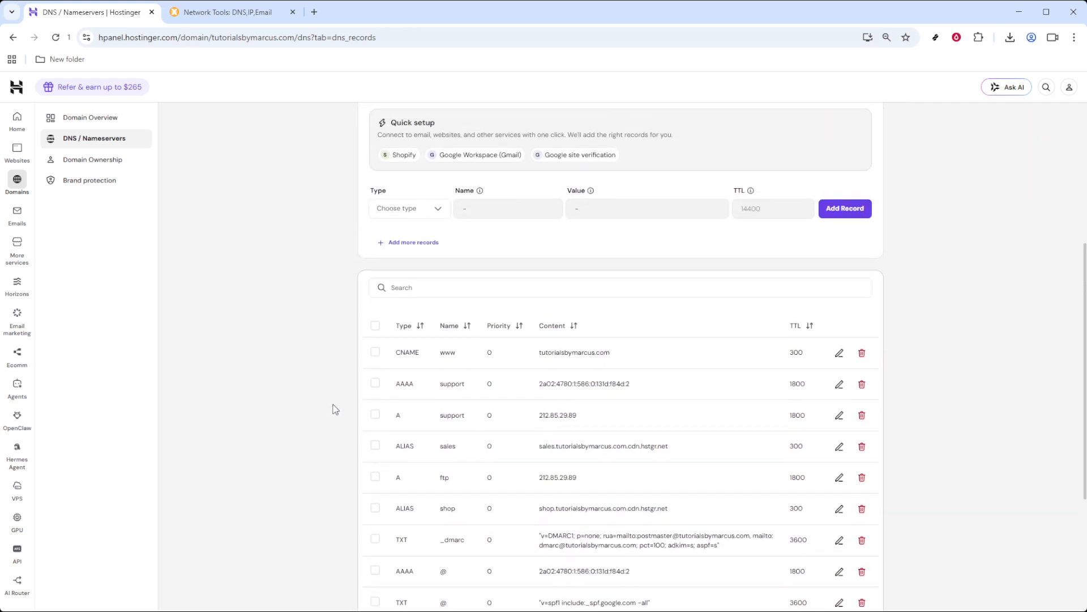
scroll(336, 409, "up", 3)
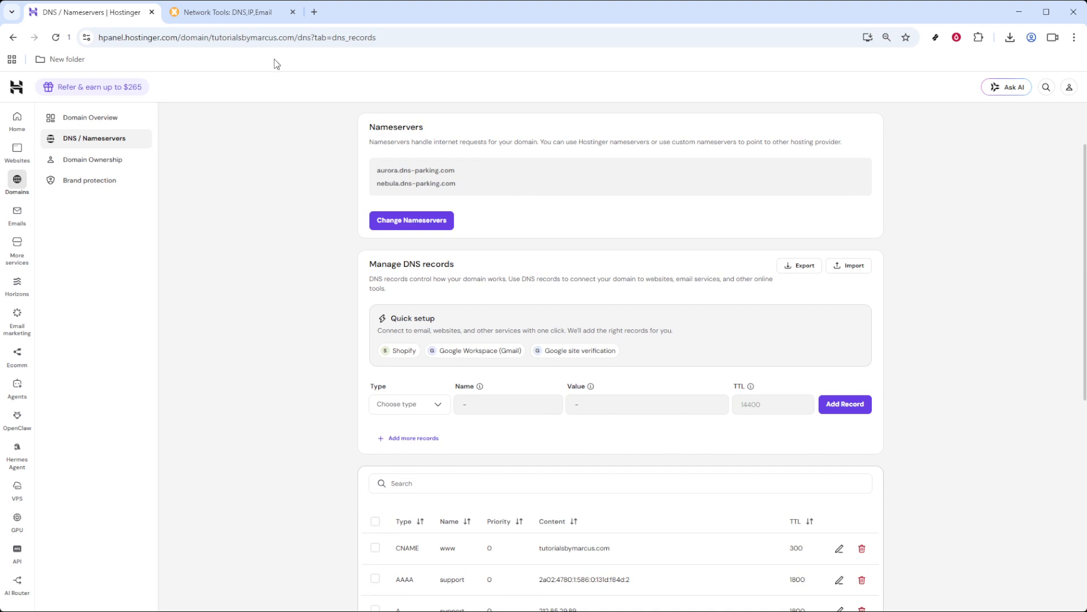
- Switch to MxToolbox to review the domain's MX lookup results, and return to Hostinger to look over the DNS records list again
left_click(252, 20)
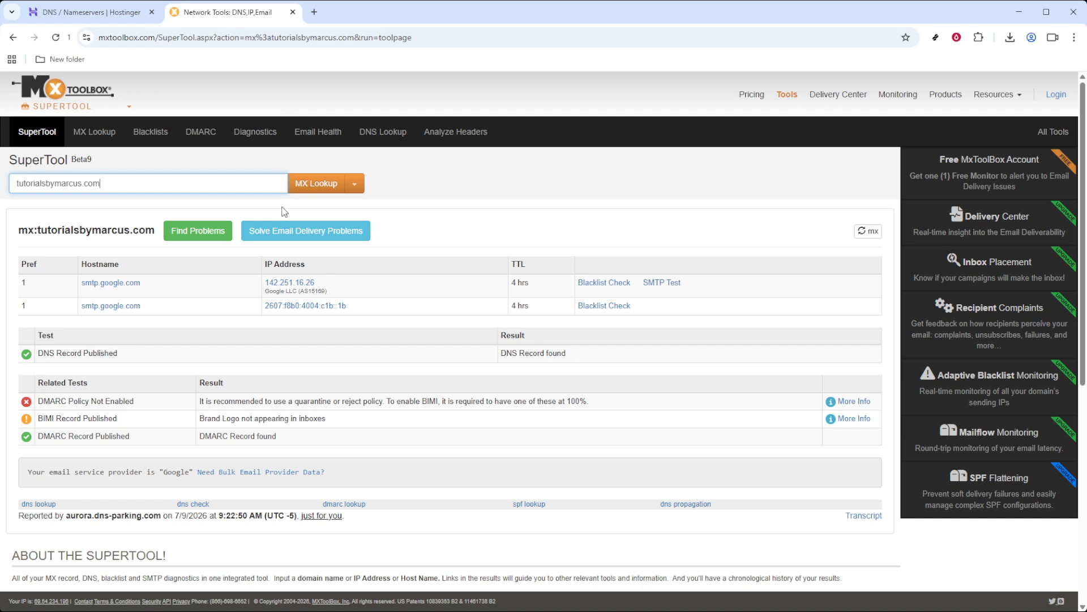
left_click(105, 20)
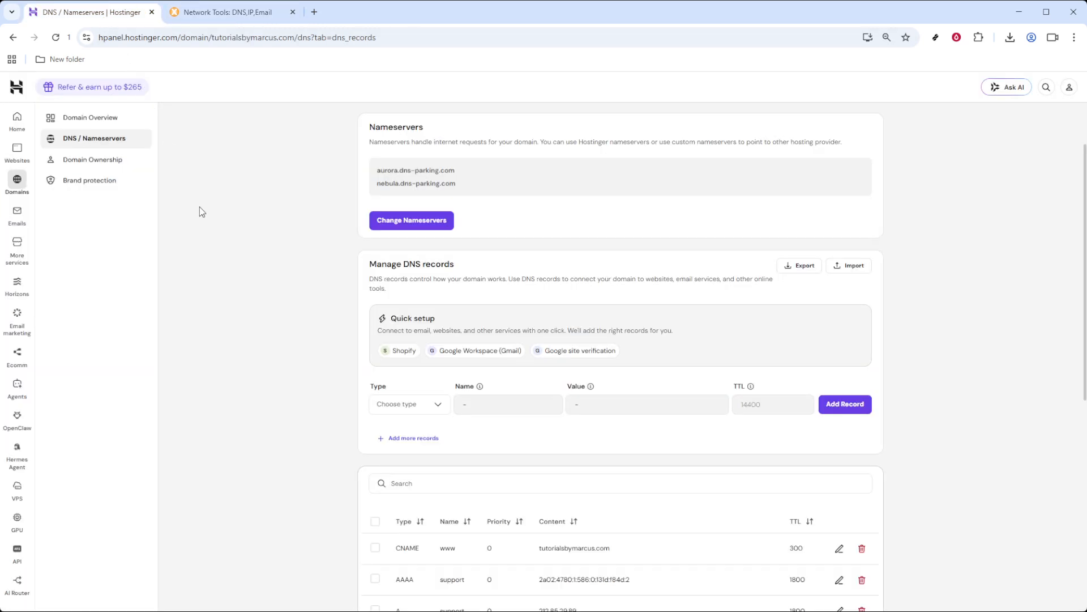
scroll(246, 332, "down", 4)
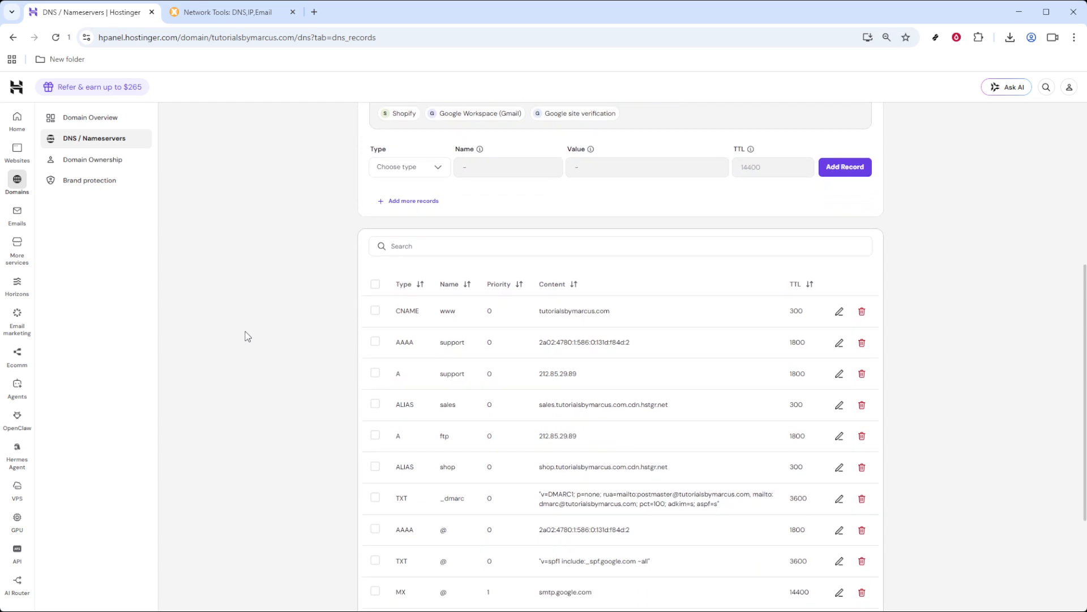
scroll(248, 337, "down", 1)
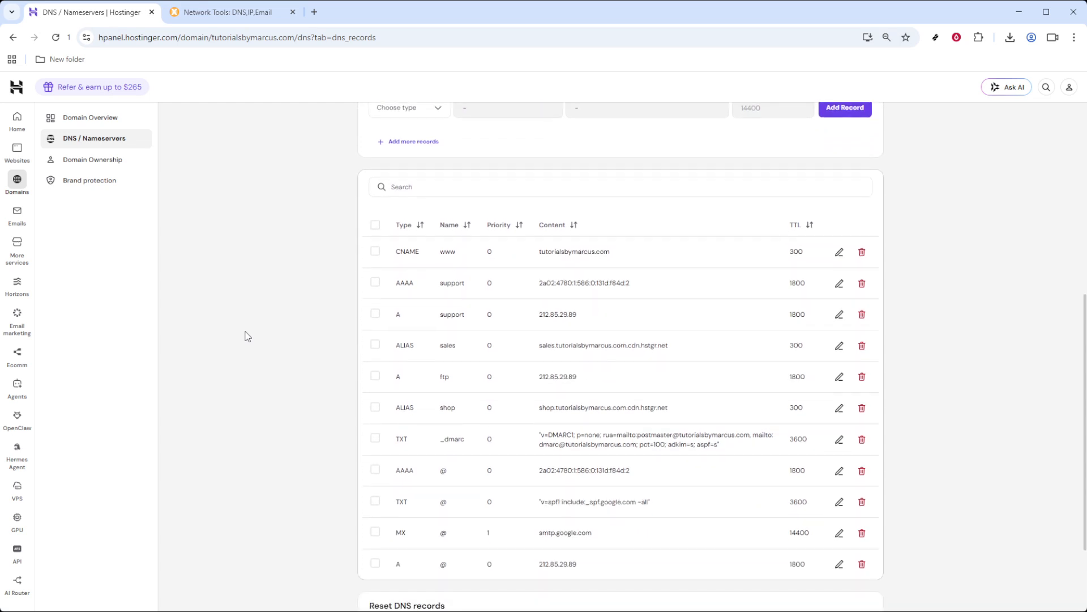
scroll(248, 337, "up", 1)
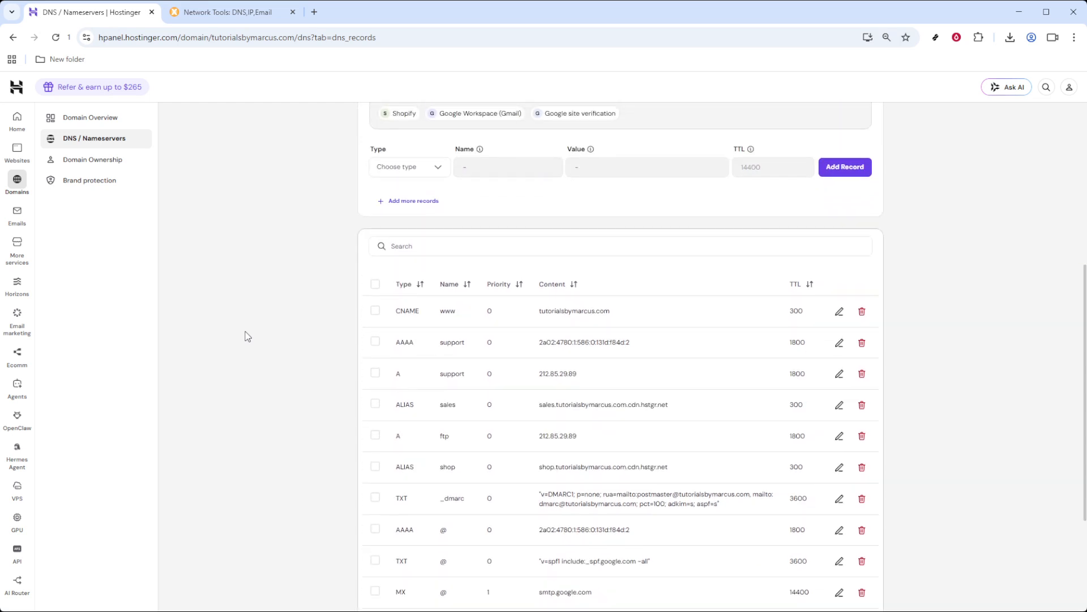